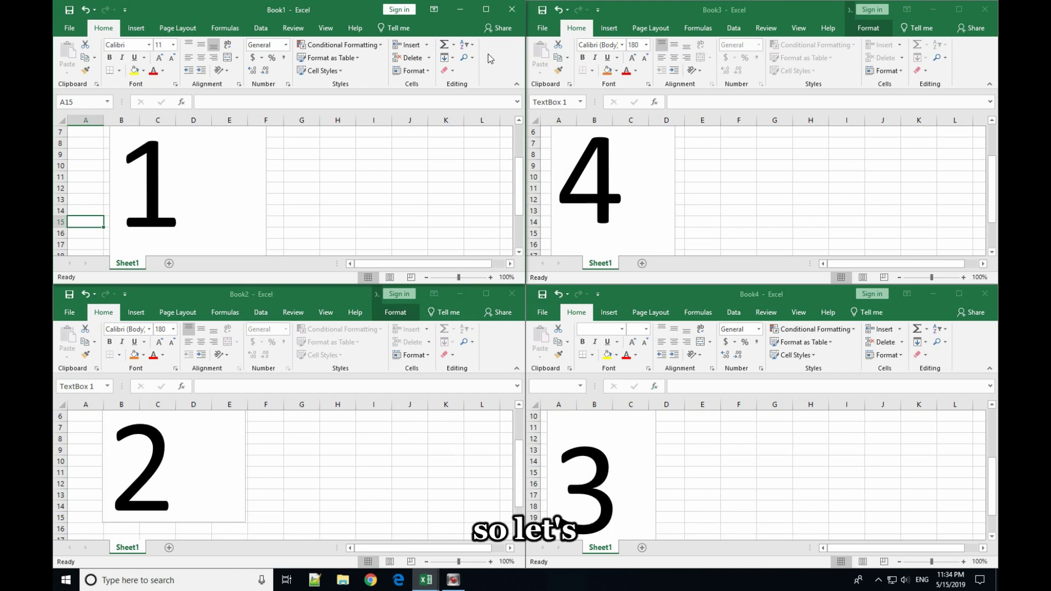
Step: Pull Book1, Book3, Book4 and Book2 into a central overlapping stack with Book1 in front
{"action": "mouse_move", "coordinate": [333, 12]}
{"action": "left_mouse_down"}
{"action": "mouse_move", "coordinate": [366, 81]}
{"action": "mouse_move", "coordinate": [753, 79]}
{"action": "left_mouse_up"}
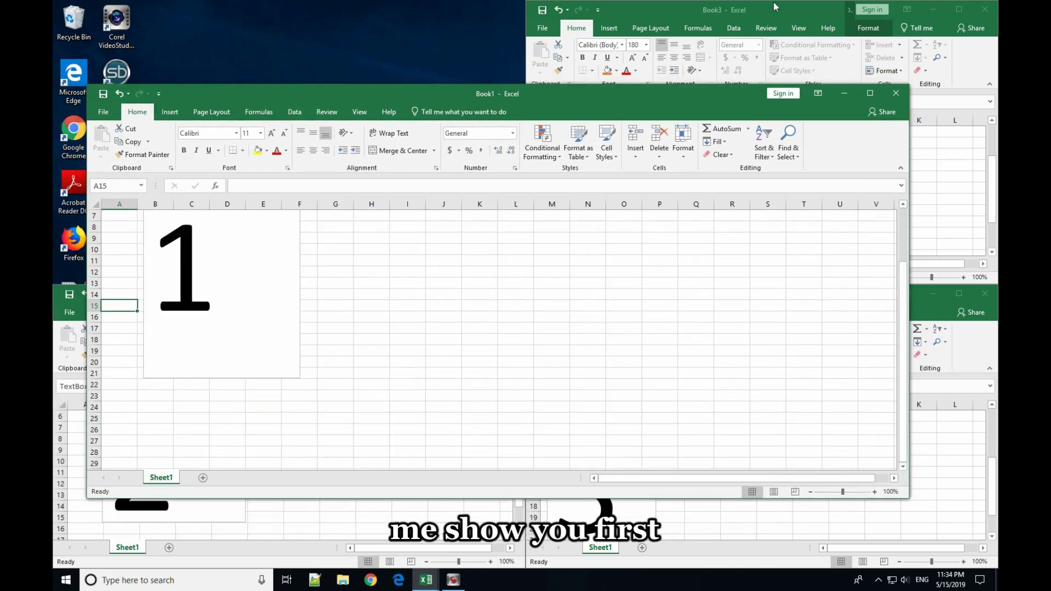
{"action": "left_click_drag", "start_coordinate": [775, 6], "coordinate": [655, 75]}
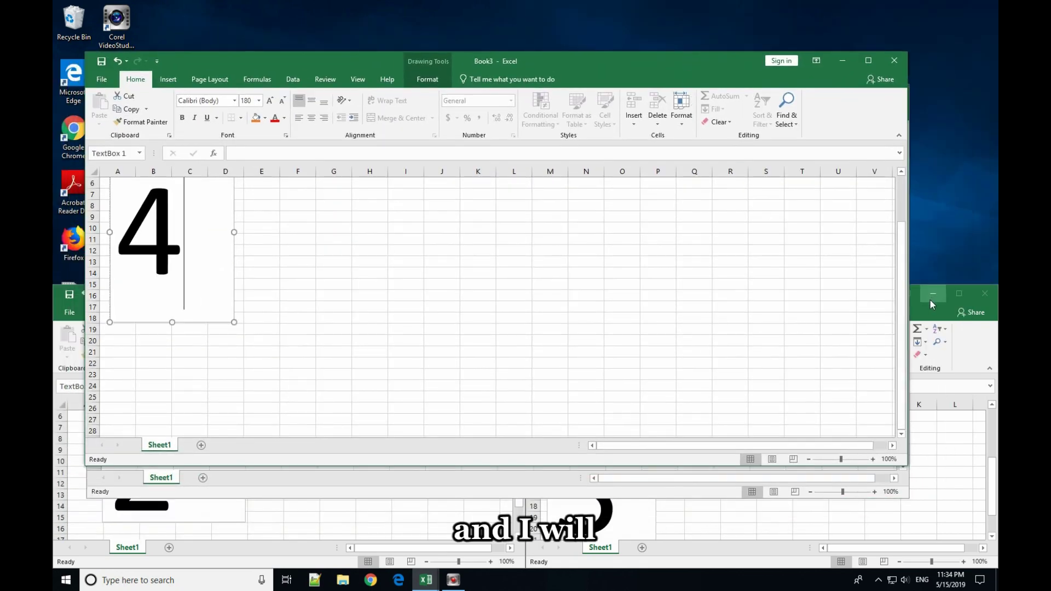
{"action": "left_click", "coordinate": [929, 299]}
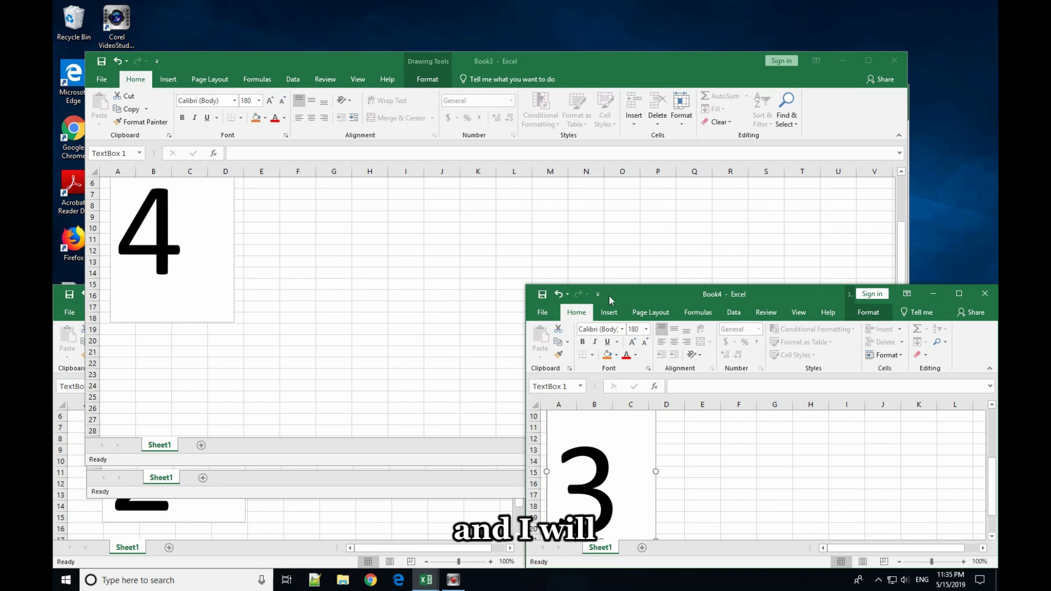
{"action": "left_click_drag", "start_coordinate": [641, 295], "coordinate": [291, 51]}
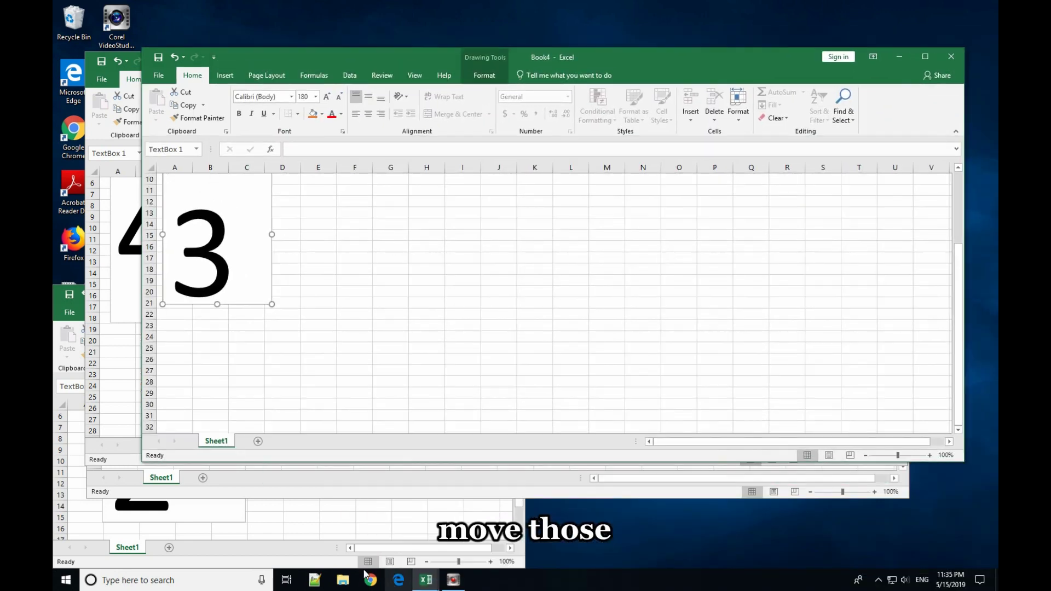
{"action": "left_click", "coordinate": [378, 371]}
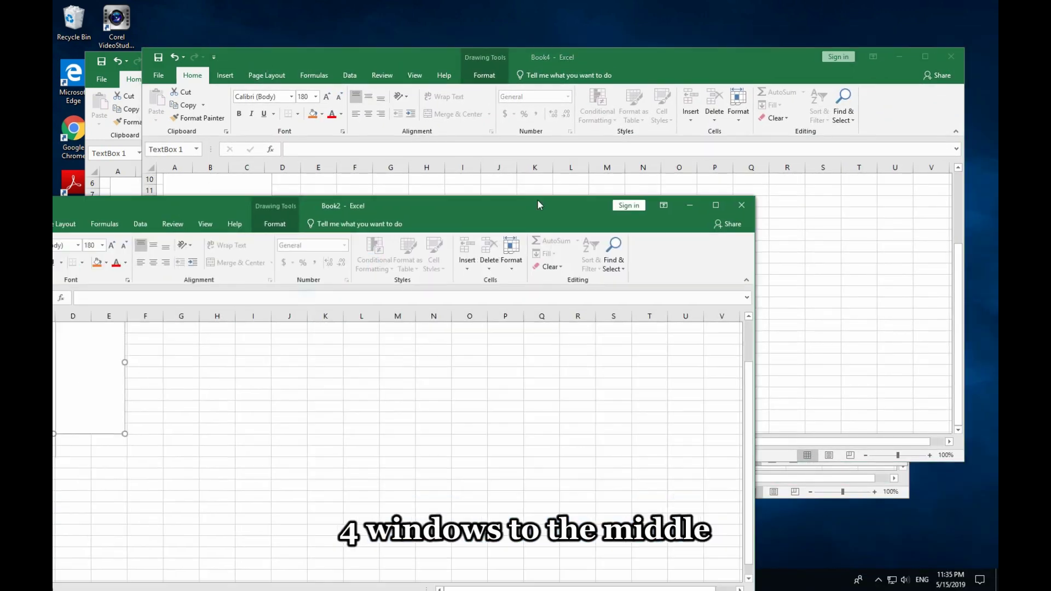
{"action": "left_click_drag", "start_coordinate": [306, 290], "coordinate": [741, 74]}
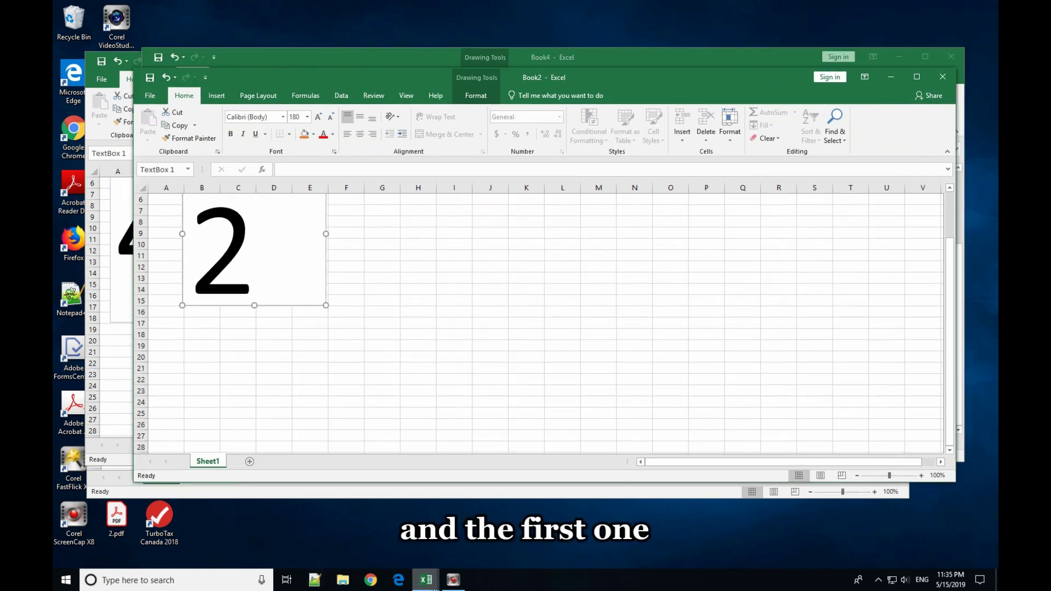
{"action": "left_click", "coordinate": [426, 579]}
{"action": "left_click", "coordinate": [255, 500]}
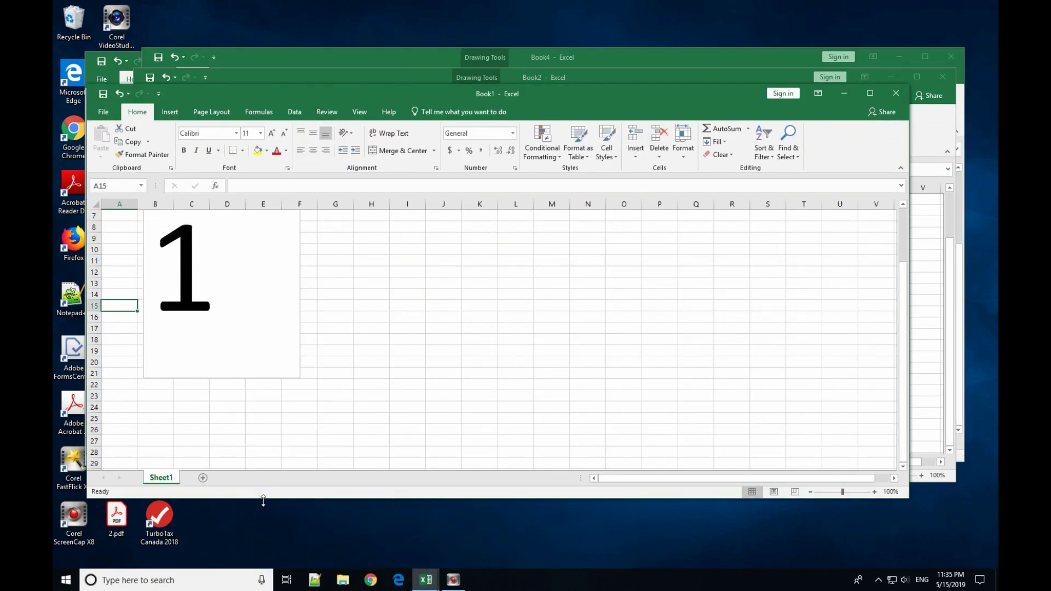
Step: Shrink the Book1 window and drag it into the top-left corner to snap it there
{"action": "left_click_drag", "start_coordinate": [910, 499], "coordinate": [289, 244]}
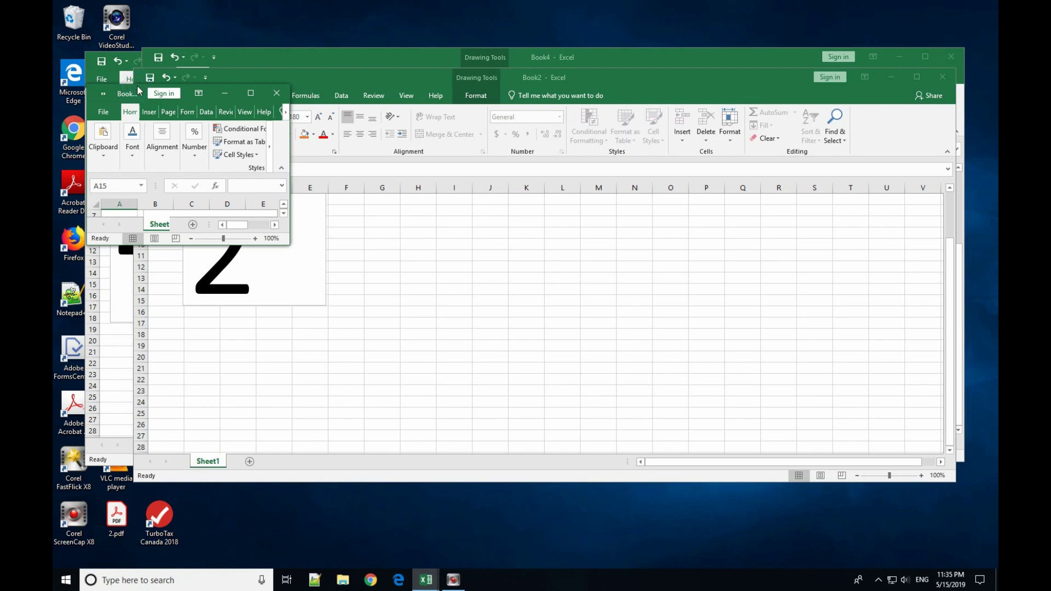
{"action": "mouse_move", "coordinate": [137, 92]}
{"action": "left_mouse_down"}
{"action": "mouse_move", "coordinate": [247, 86]}
{"action": "mouse_move", "coordinate": [271, 57]}
{"action": "mouse_move", "coordinate": [87, 33]}
{"action": "mouse_move", "coordinate": [54, 8]}
{"action": "left_mouse_up"}
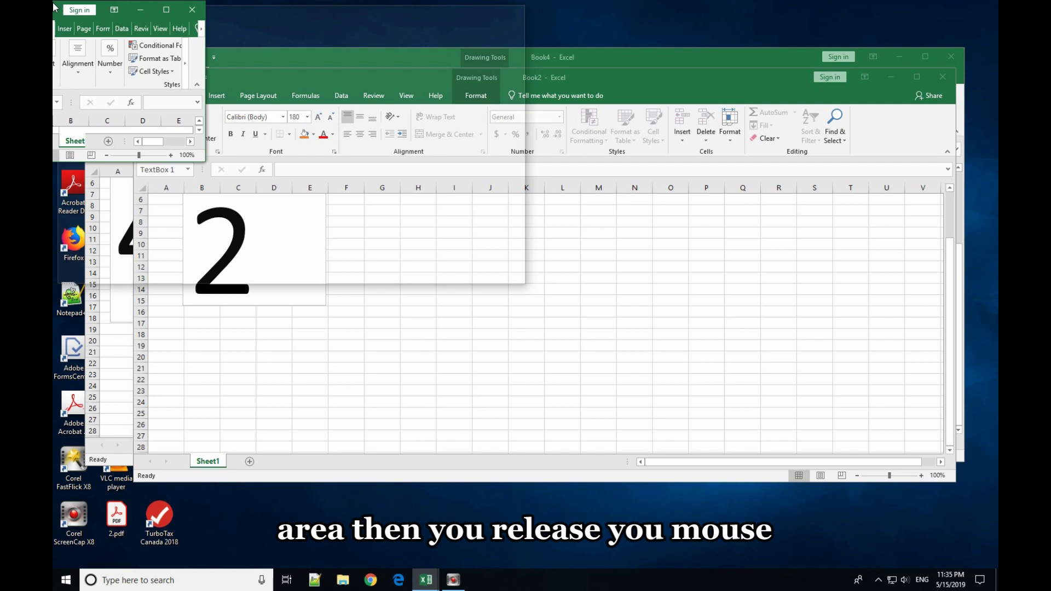
{"action": "left_click_drag", "start_coordinate": [54, 8], "coordinate": [54, 8]}
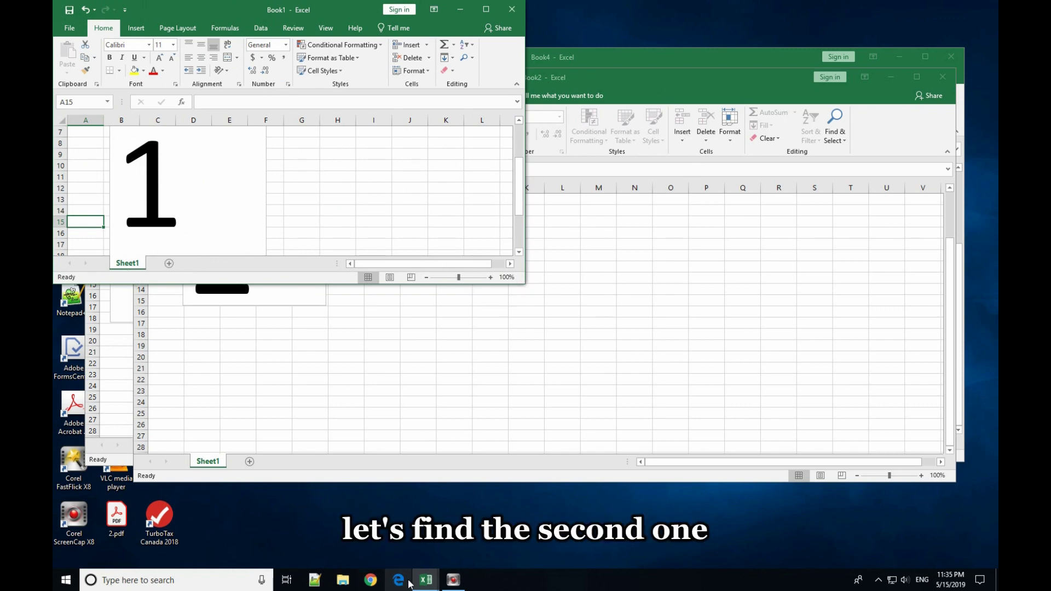
Step: Bring Book2 forward from the taskbar and drag it into the bottom-left corner to snap it
{"action": "left_click", "coordinate": [425, 580]}
{"action": "left_click", "coordinate": [363, 530]}
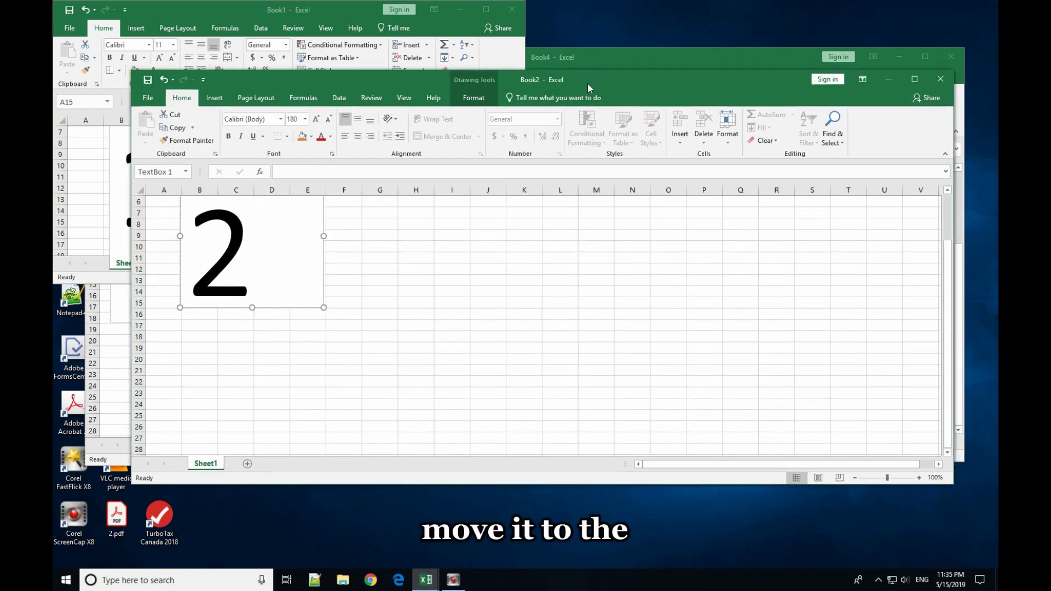
{"action": "mouse_move", "coordinate": [591, 76]}
{"action": "left_mouse_down"}
{"action": "mouse_move", "coordinate": [575, 375]}
{"action": "mouse_move", "coordinate": [52, 528]}
{"action": "mouse_move", "coordinate": [59, 567]}
{"action": "left_mouse_up"}
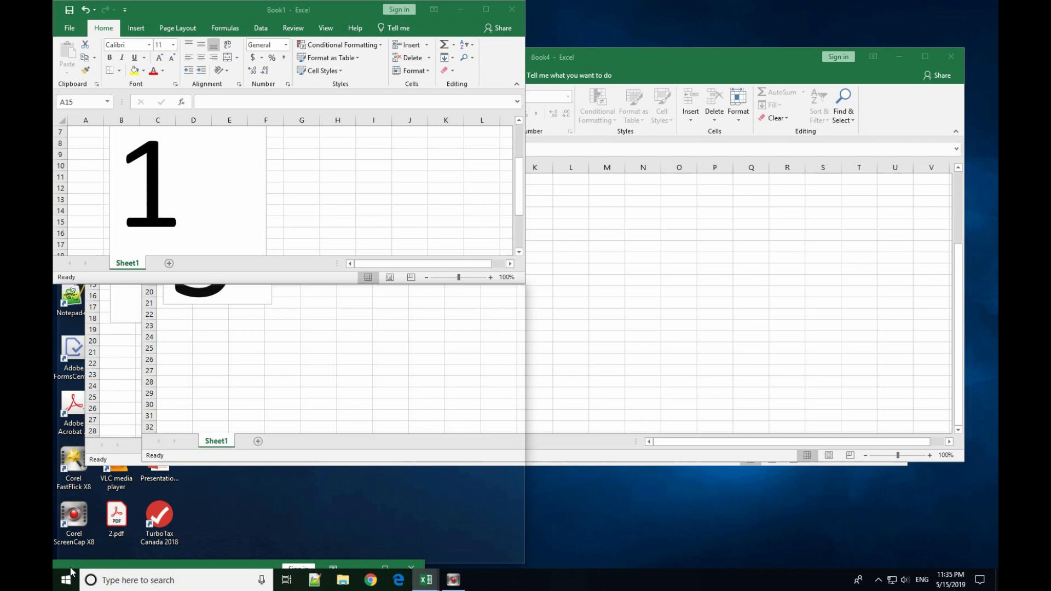
{"action": "mouse_move", "coordinate": [59, 566]}
{"action": "left_mouse_down"}
{"action": "mouse_move", "coordinate": [97, 569]}
{"action": "mouse_move", "coordinate": [56, 573]}
{"action": "left_mouse_up"}
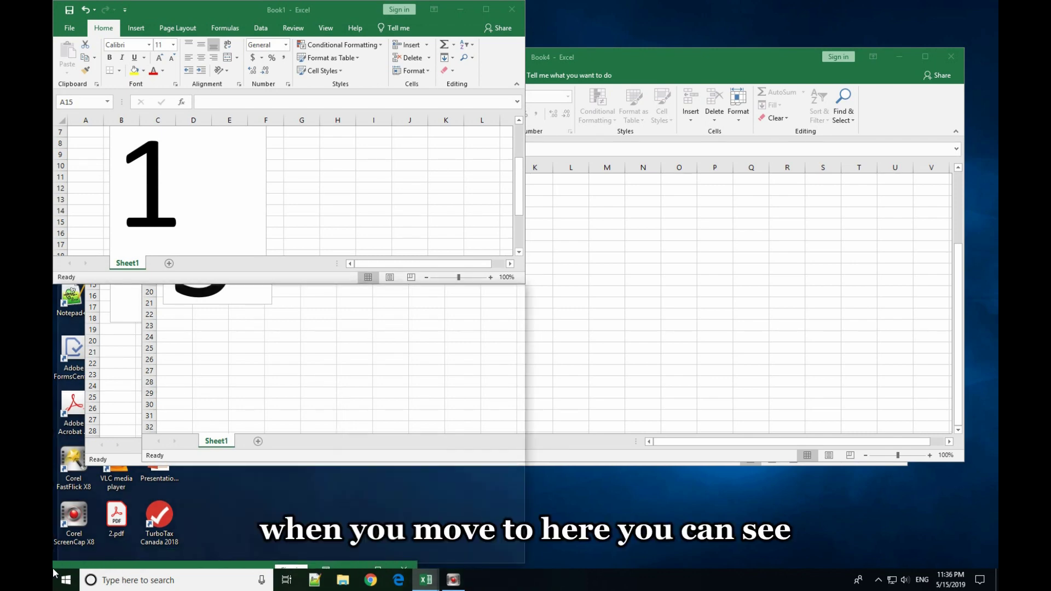
{"action": "left_click_drag", "start_coordinate": [55, 573], "coordinate": [55, 573]}
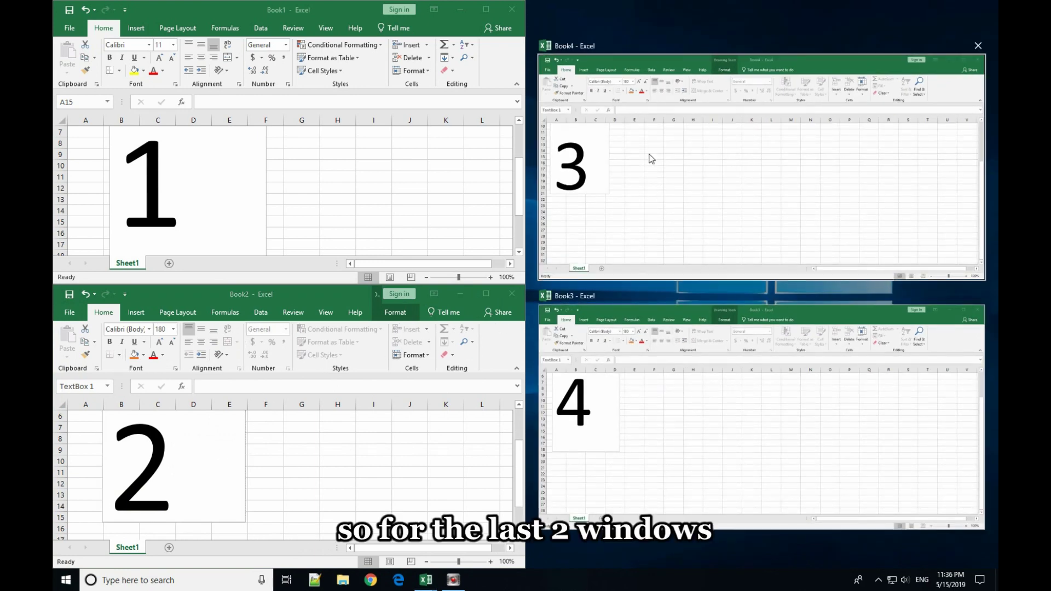
Step: Pick Book4 in Snap Assist, adjust its height, and snap it to the top-right quarter
{"action": "left_click", "coordinate": [674, 58]}
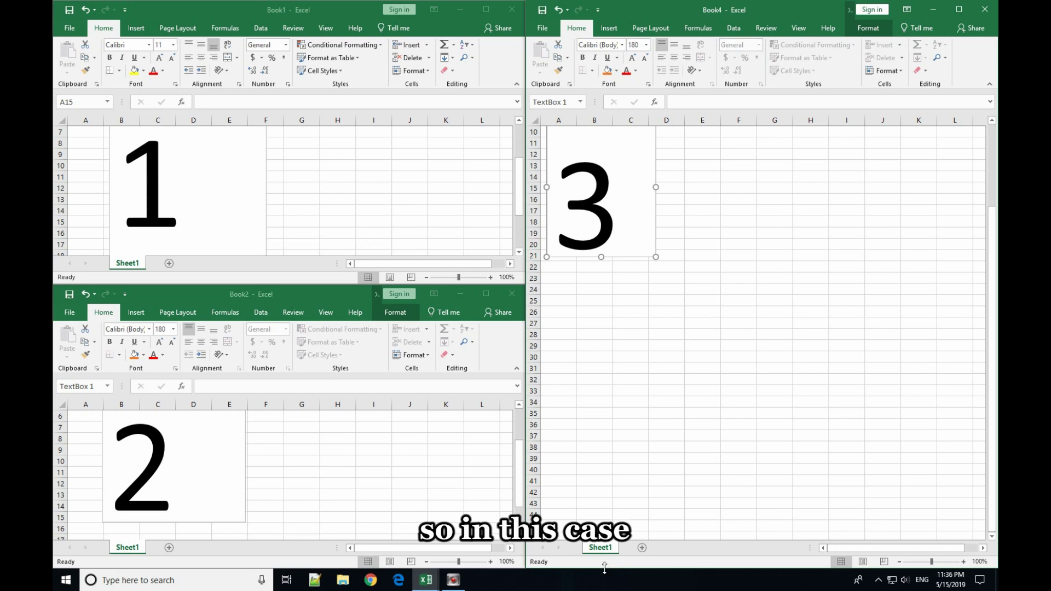
{"action": "mouse_move", "coordinate": [605, 569]}
{"action": "left_mouse_down"}
{"action": "mouse_move", "coordinate": [665, 281]}
{"action": "mouse_move", "coordinate": [672, 311]}
{"action": "left_mouse_up"}
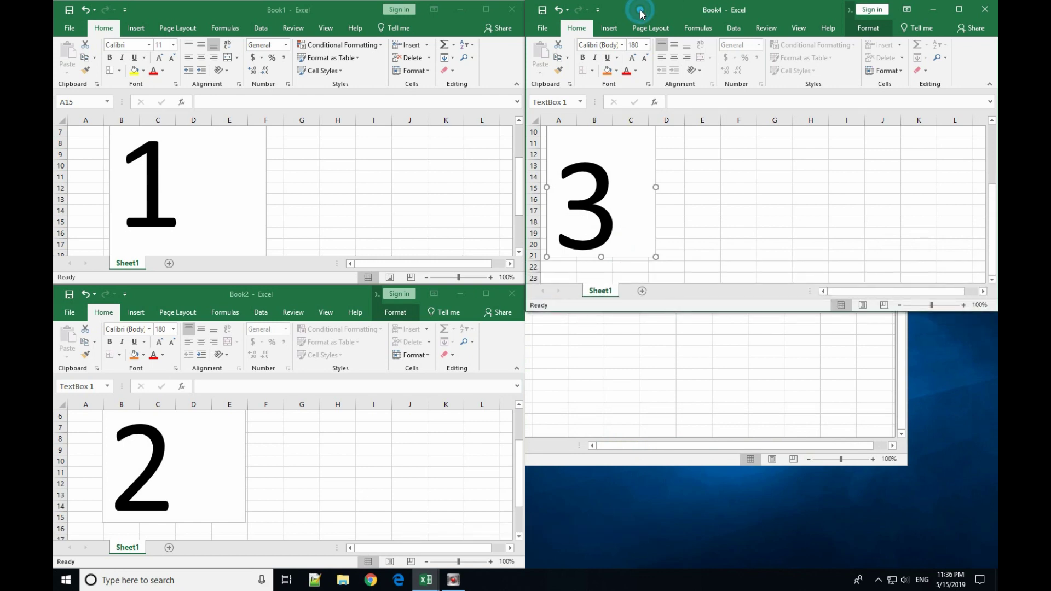
{"action": "left_click_drag", "start_coordinate": [652, 312], "coordinate": [644, 526]}
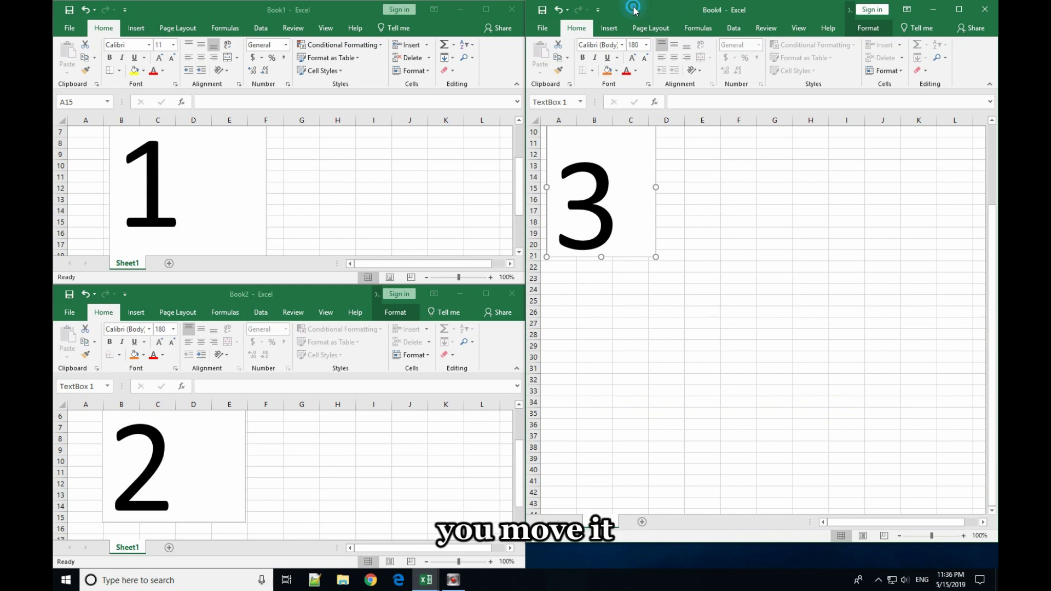
{"action": "mouse_move", "coordinate": [647, 14]}
{"action": "left_mouse_down"}
{"action": "mouse_move", "coordinate": [823, 82]}
{"action": "mouse_move", "coordinate": [995, 10]}
{"action": "left_mouse_up"}
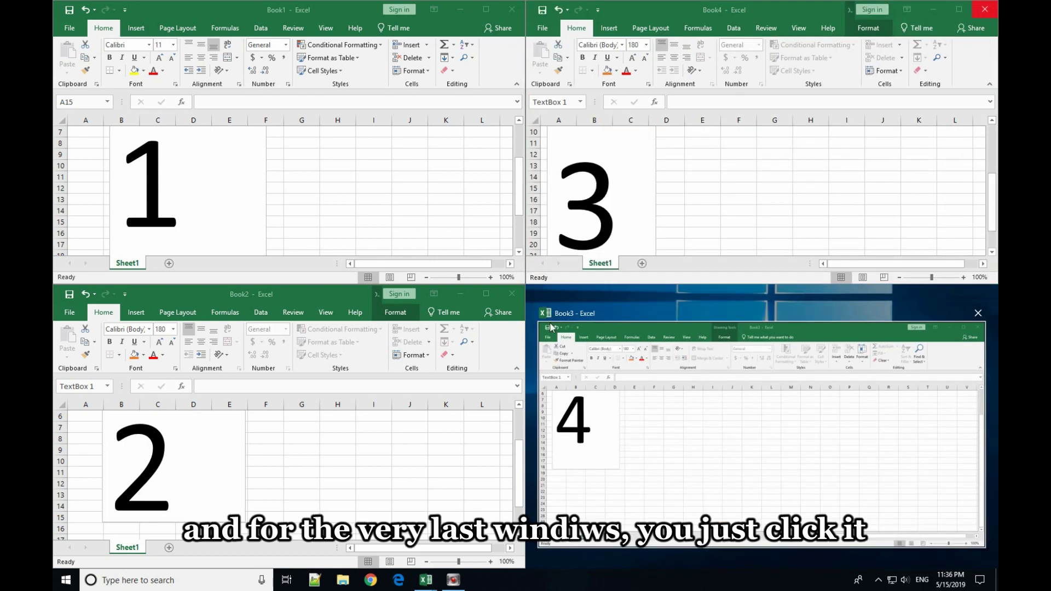
Step: Put Book3 in the bottom-right quarter, then close it without saving
{"action": "mouse_move", "coordinate": [761, 428]}
{"action": "left_click", "coordinate": [673, 335]}
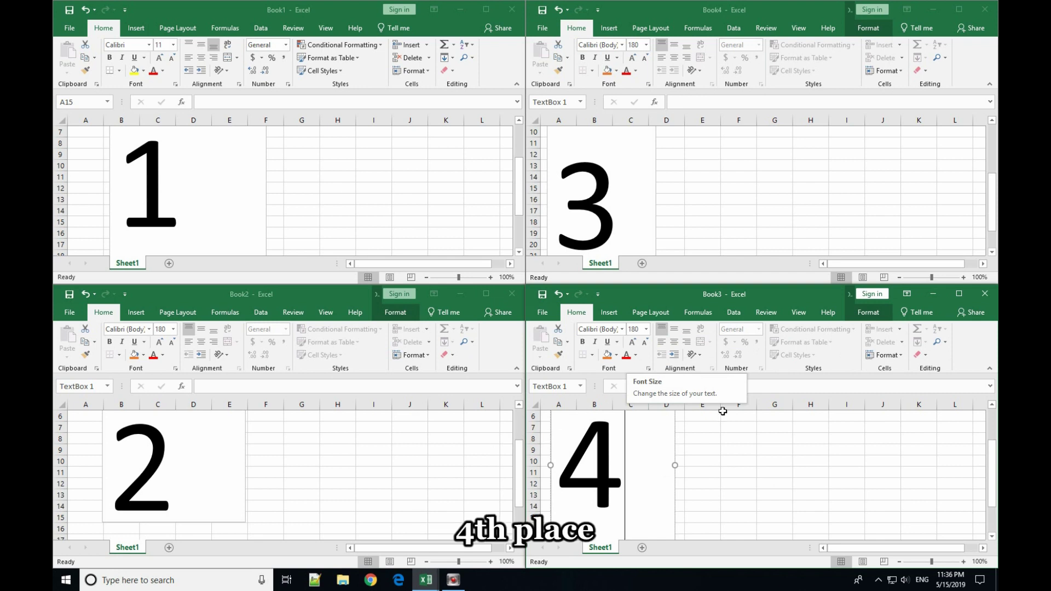
{"action": "left_click", "coordinate": [984, 295]}
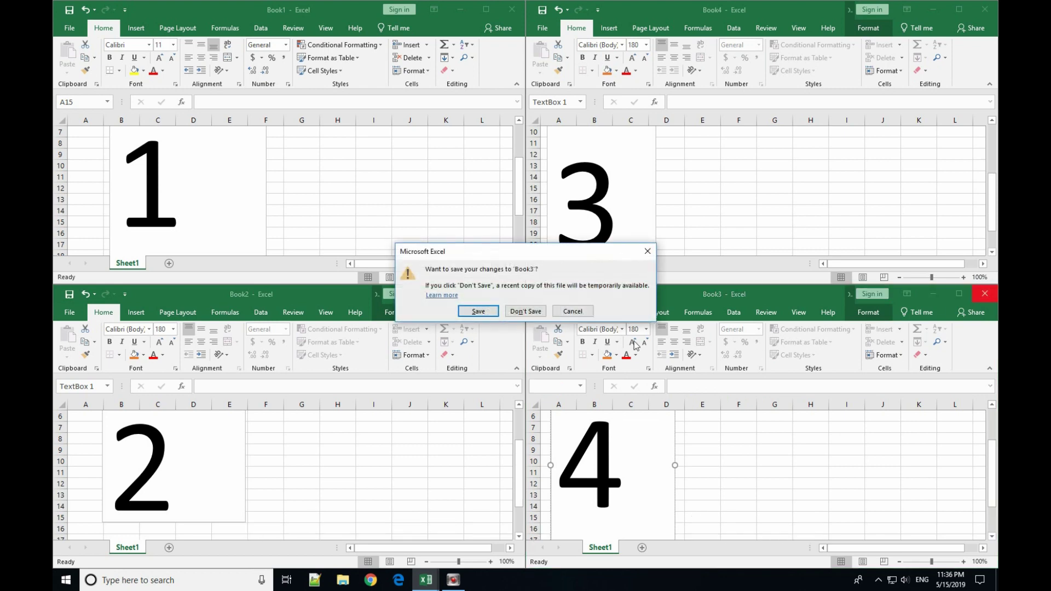
{"action": "left_click", "coordinate": [526, 310]}
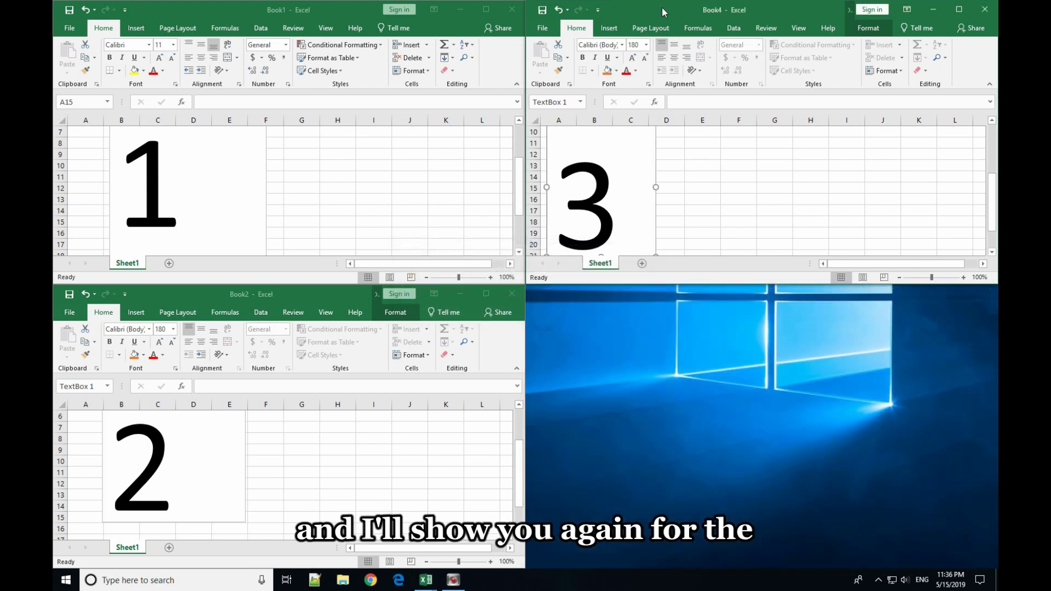
Step: Drag Book4 from its top-right quarter to the right screen edge to fill the right half
{"action": "mouse_move", "coordinate": [663, 11]}
{"action": "left_mouse_down"}
{"action": "mouse_move", "coordinate": [692, 114]}
{"action": "mouse_move", "coordinate": [678, 167]}
{"action": "left_mouse_up"}
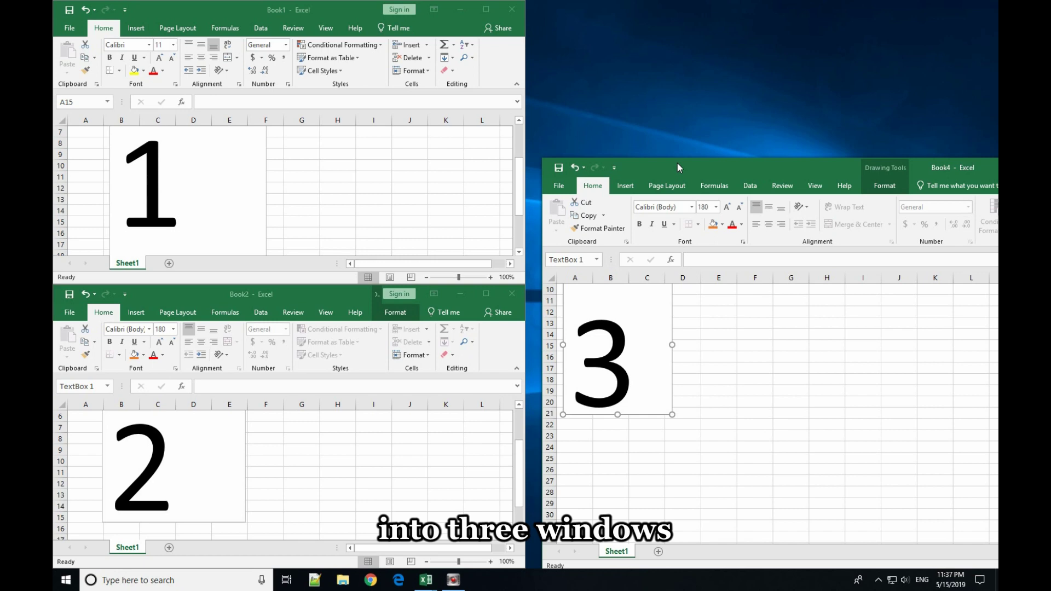
{"action": "mouse_move", "coordinate": [677, 166]}
{"action": "left_mouse_down"}
{"action": "mouse_move", "coordinate": [741, 301]}
{"action": "mouse_move", "coordinate": [996, 297]}
{"action": "left_mouse_up"}
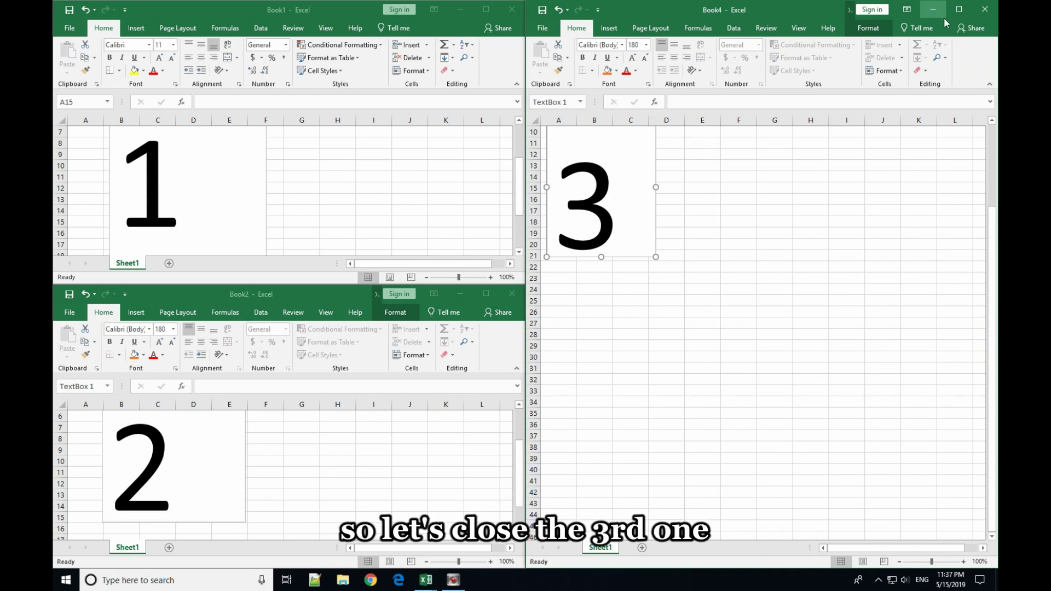
Step: Close Book4 without saving, then snap Book2 to the right half and Book1 to the left
{"action": "left_click", "coordinate": [985, 9]}
{"action": "left_click", "coordinate": [526, 311]}
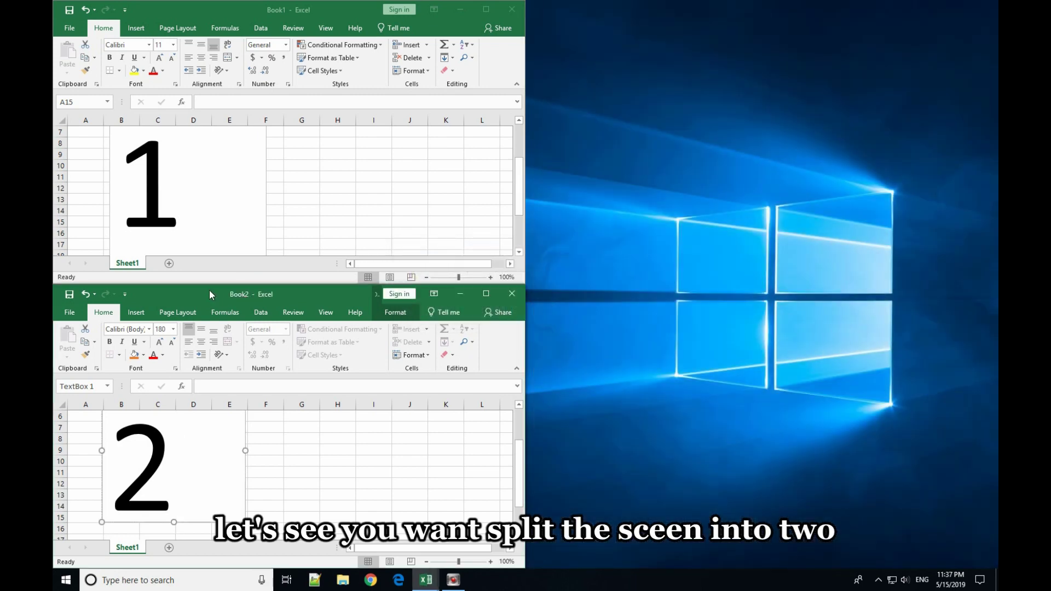
{"action": "mouse_move", "coordinate": [205, 295]}
{"action": "left_mouse_down"}
{"action": "mouse_move", "coordinate": [484, 305]}
{"action": "mouse_move", "coordinate": [938, 259]}
{"action": "mouse_move", "coordinate": [852, 321]}
{"action": "mouse_move", "coordinate": [982, 336]}
{"action": "left_mouse_up"}
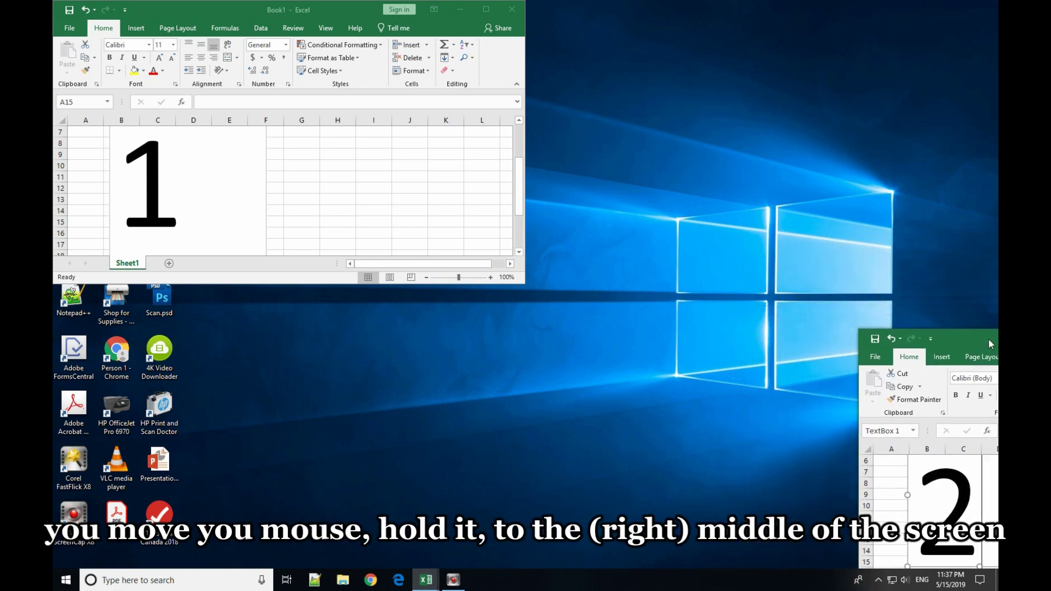
{"action": "mouse_move", "coordinate": [981, 336]}
{"action": "left_mouse_down"}
{"action": "mouse_move", "coordinate": [984, 310]}
{"action": "mouse_move", "coordinate": [998, 304]}
{"action": "left_mouse_up"}
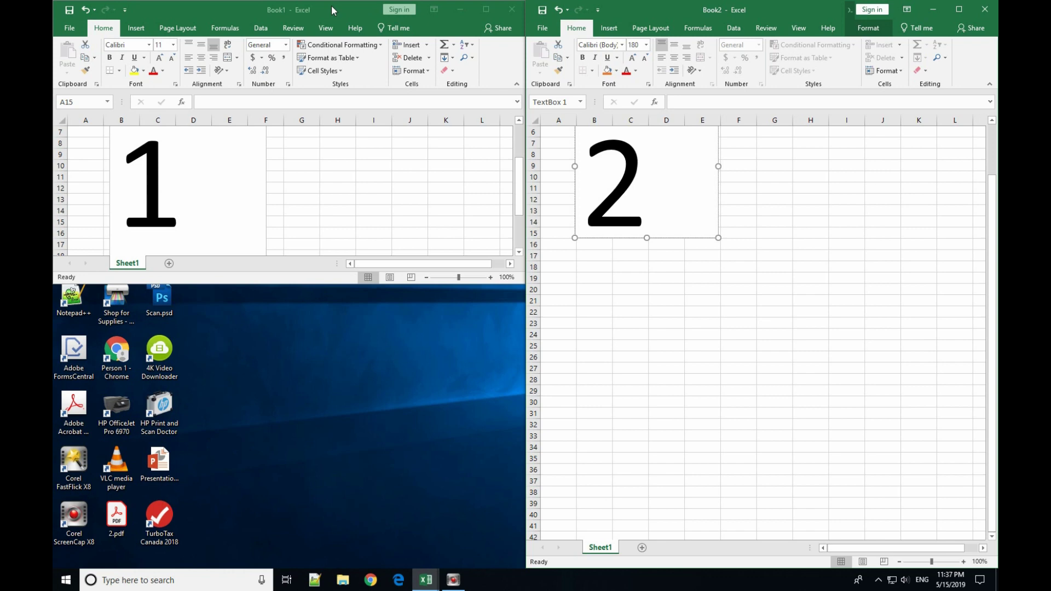
{"action": "mouse_move", "coordinate": [333, 10]}
{"action": "left_mouse_down"}
{"action": "mouse_move", "coordinate": [252, 211]}
{"action": "mouse_move", "coordinate": [55, 346]}
{"action": "left_mouse_up"}
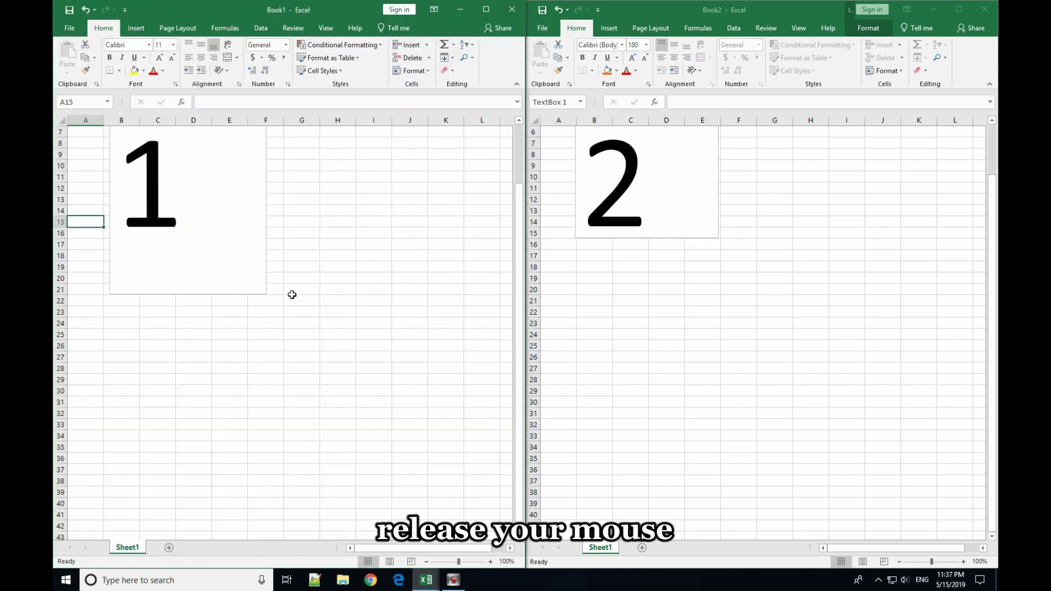